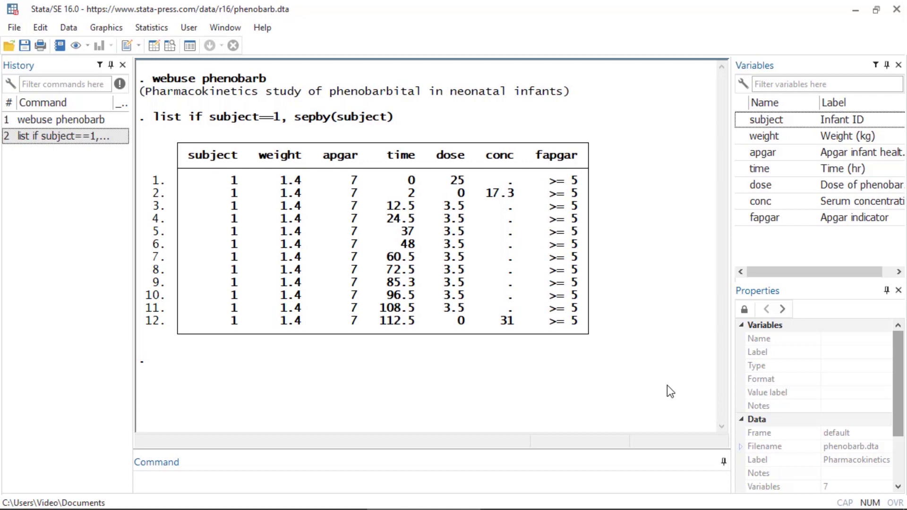
- Open the menl nonlinear mixed-effects regression dialog and choose conc as the dependent variable
{"action": "left_click", "coordinate": [152, 28]}
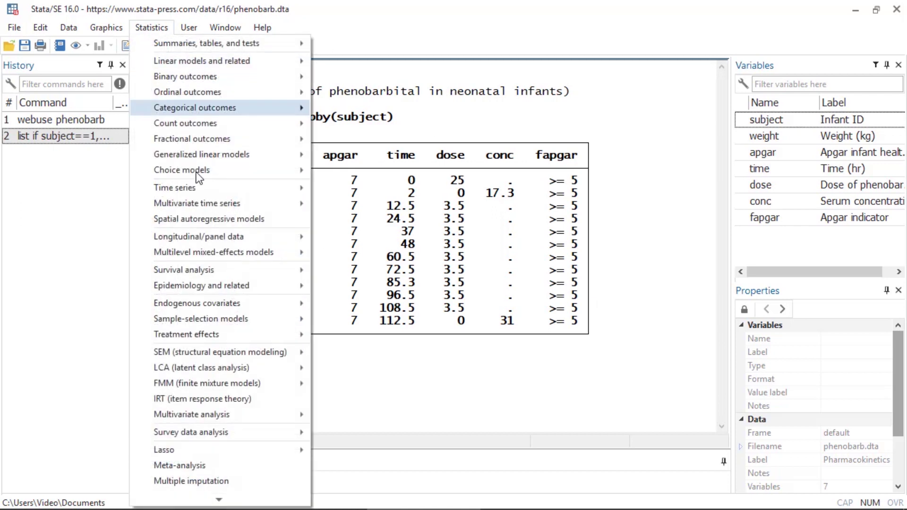
{"action": "mouse_move", "coordinate": [210, 253]}
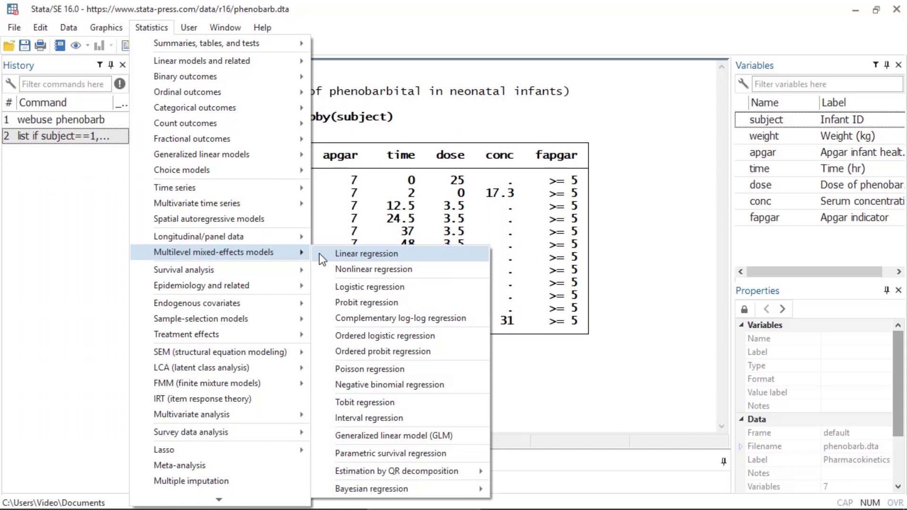
{"action": "left_click", "coordinate": [432, 270]}
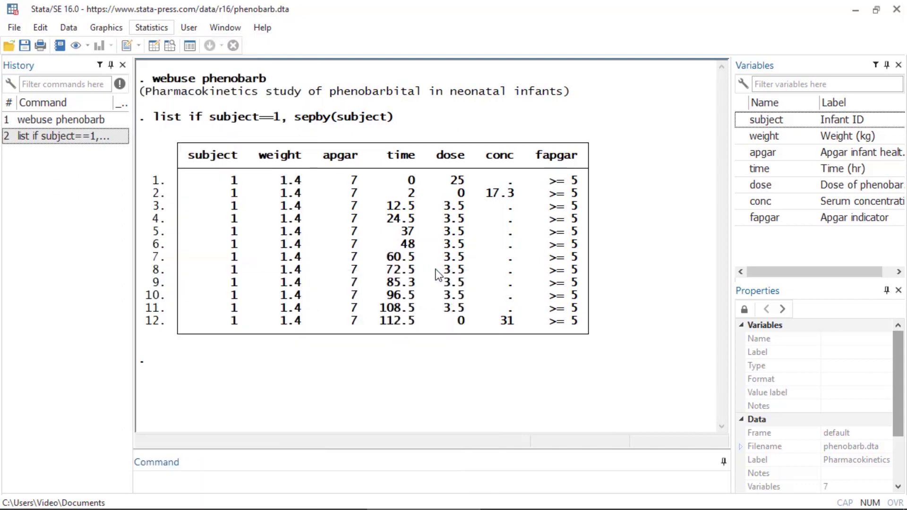
{"action": "left_click_drag", "start_coordinate": [512, 31], "coordinate": [511, 27]}
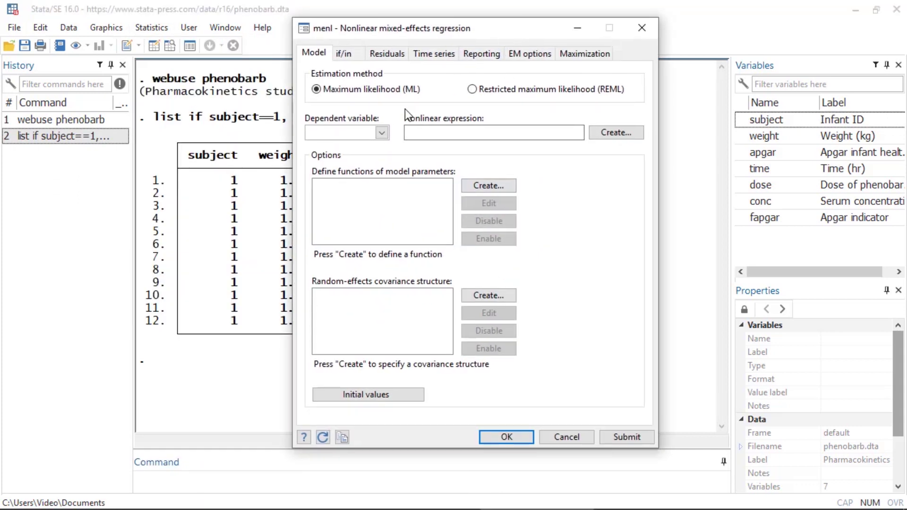
{"action": "left_click", "coordinate": [383, 133]}
{"action": "left_click", "coordinate": [361, 200]}
- Begin the nonlinear expression with dose/{V:}+L.{conc:}
{"action": "left_click", "coordinate": [436, 133]}
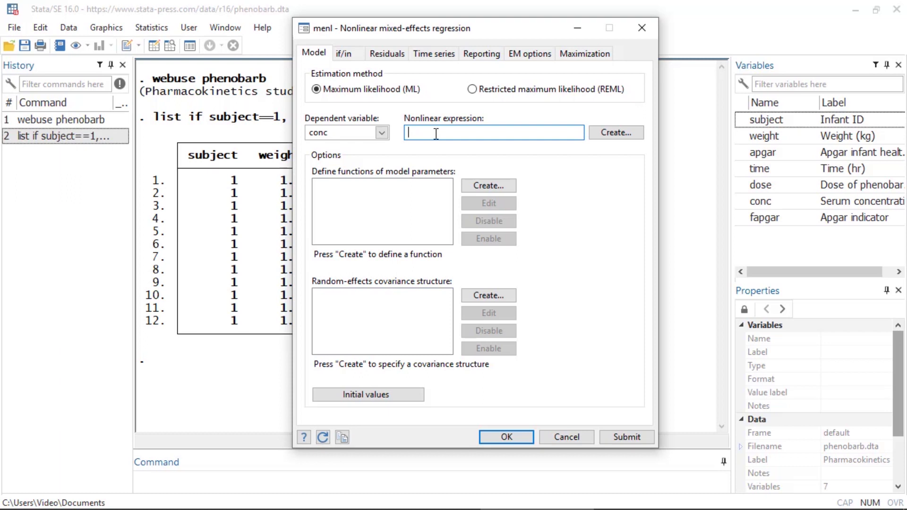
{"action": "type", "text": "dose/{}"}
{"action": "type", "text": "V:"}
{"action": "key", "text": "Right"}
{"action": "type", "text": "+L.{}"}
{"action": "key", "text": "Left"}
{"action": "type", "text": "conc:"}
{"action": "key", "text": "Right"}
- Complete the expression with *exp(-{Cl:}/{V:}*D.time)
{"action": "type", "text": "*exp(-Cl:"}
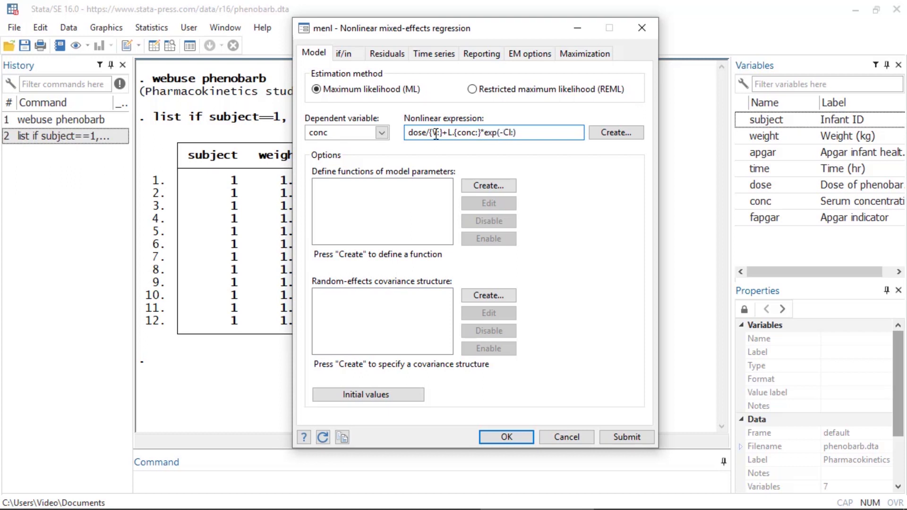
{"action": "type", "text": "})"}
{"action": "key", "text": "Left"}
{"action": "key", "text": "Left"}
{"action": "key", "text": "Left"}
{"action": "key", "text": "Left"}
{"action": "key", "text": "Left"}
{"action": "type", "text": "{"}
{"action": "key", "text": "Right"}
{"action": "key", "text": "Right"}
{"action": "key", "text": "Right"}
{"action": "type", "text": "/{V:}"}
{"action": "key", "text": "Left"}
{"action": "key", "text": "Right"}
{"action": "type", "text": "*D.time"}
{"action": "key", "text": "Right"}
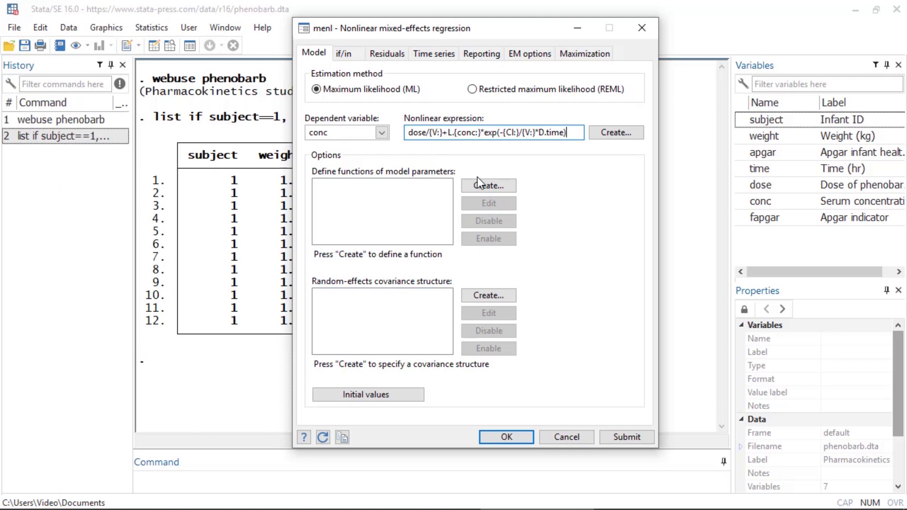
- Start a new function definition for Cl and open its expression builder
{"action": "left_click", "coordinate": [493, 188]}
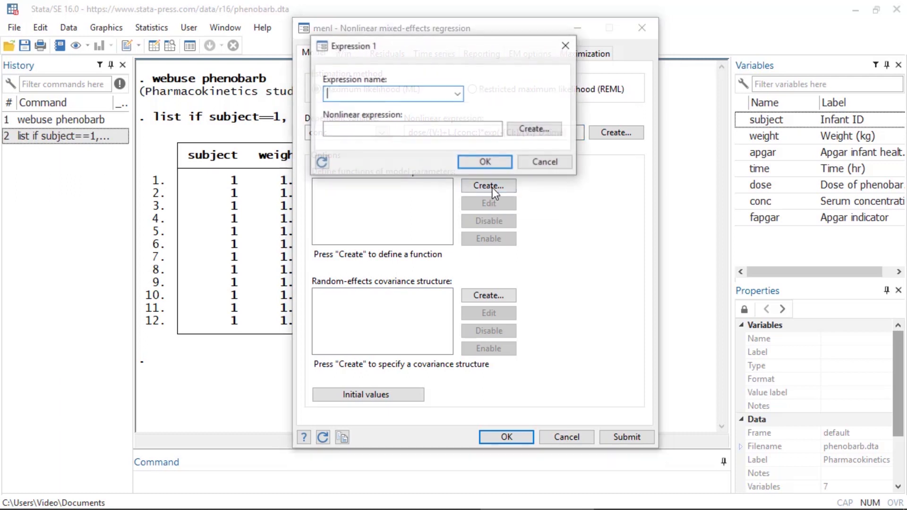
{"action": "left_click", "coordinate": [457, 94]}
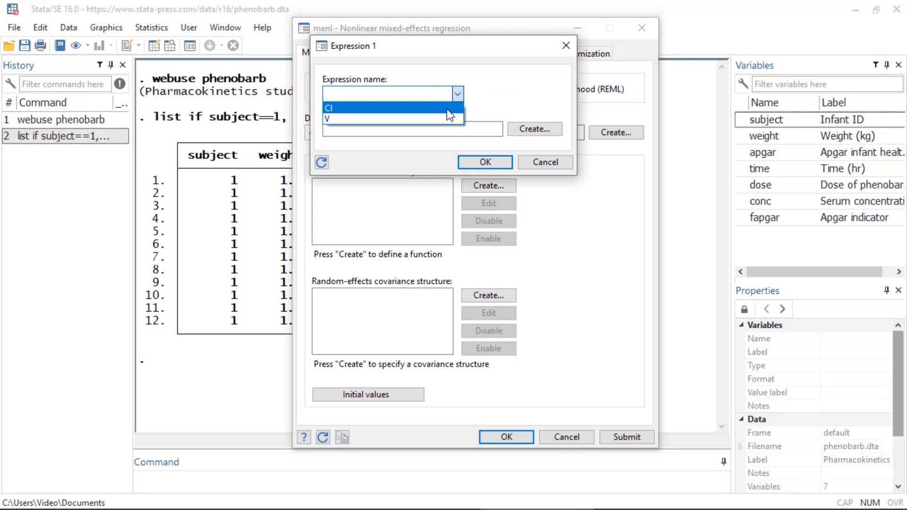
{"action": "left_click", "coordinate": [449, 109]}
{"action": "left_click", "coordinate": [464, 132]}
{"action": "left_click", "coordinate": [529, 126]}
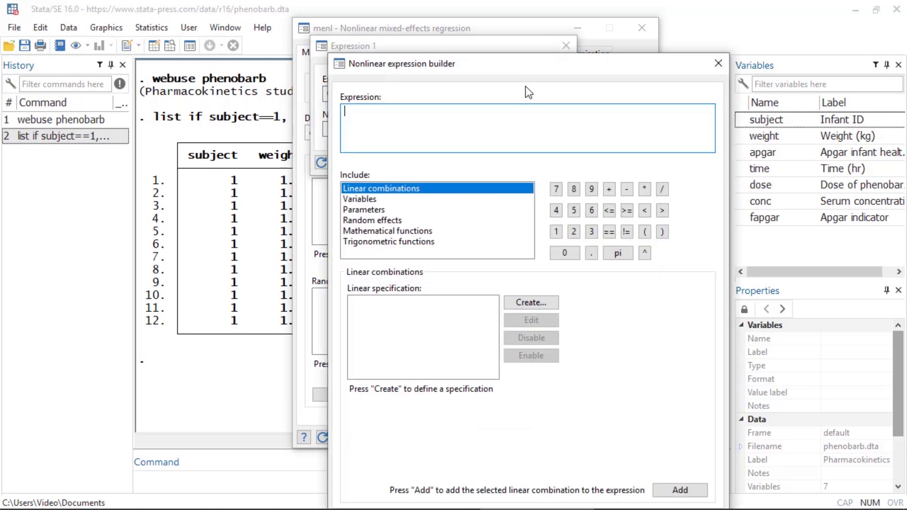
{"action": "left_click_drag", "start_coordinate": [528, 69], "coordinate": [511, 29]}
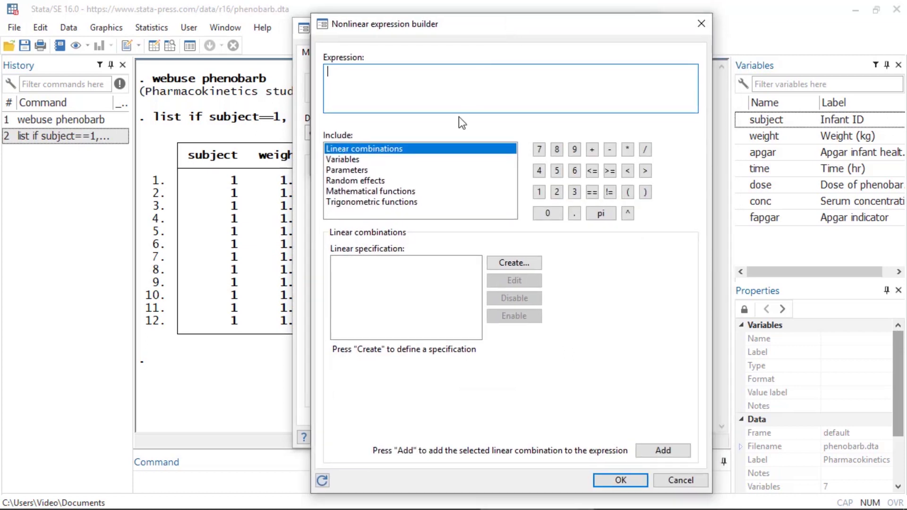
- Insert the {cl:weight} parameter followed by a multiplication sign
{"action": "left_click", "coordinate": [404, 170]}
{"action": "left_click", "coordinate": [337, 298]}
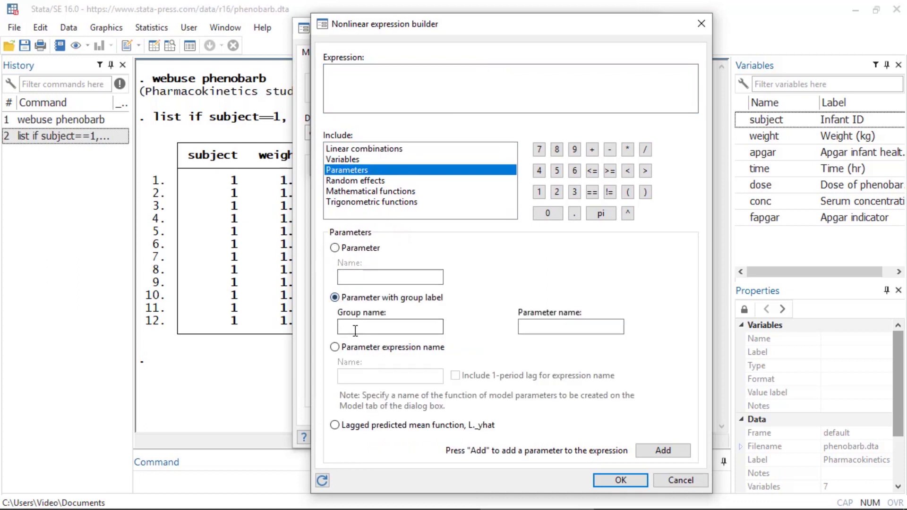
{"action": "left_click", "coordinate": [356, 326]}
{"action": "type", "text": "cl"}
{"action": "key", "text": "Tab"}
{"action": "type", "text": "weight"}
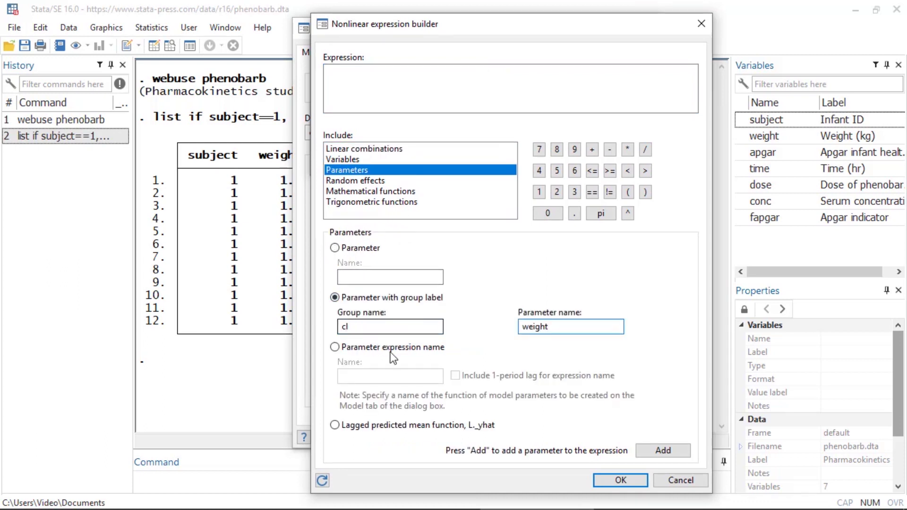
{"action": "left_click", "coordinate": [654, 450]}
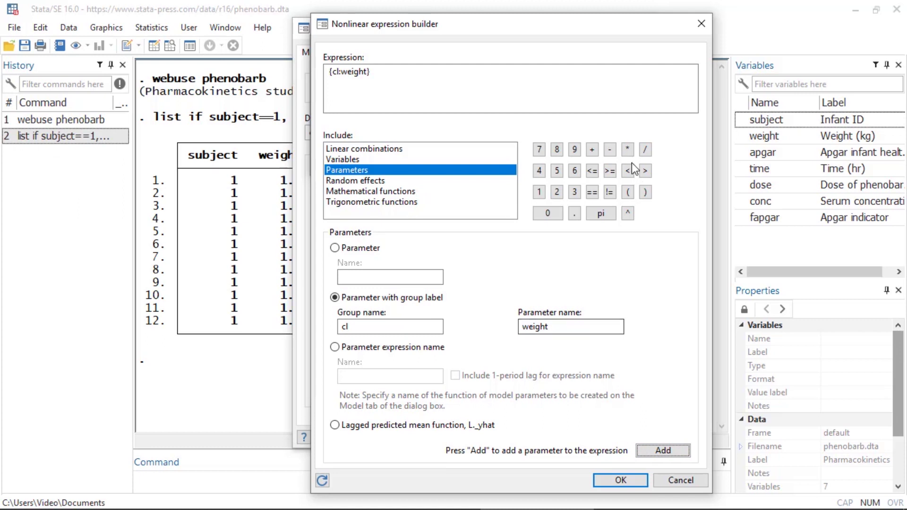
{"action": "left_click", "coordinate": [627, 149]}
- Add the weight variable and another multiplication sign to the Cl expression
{"action": "left_click", "coordinate": [343, 159]}
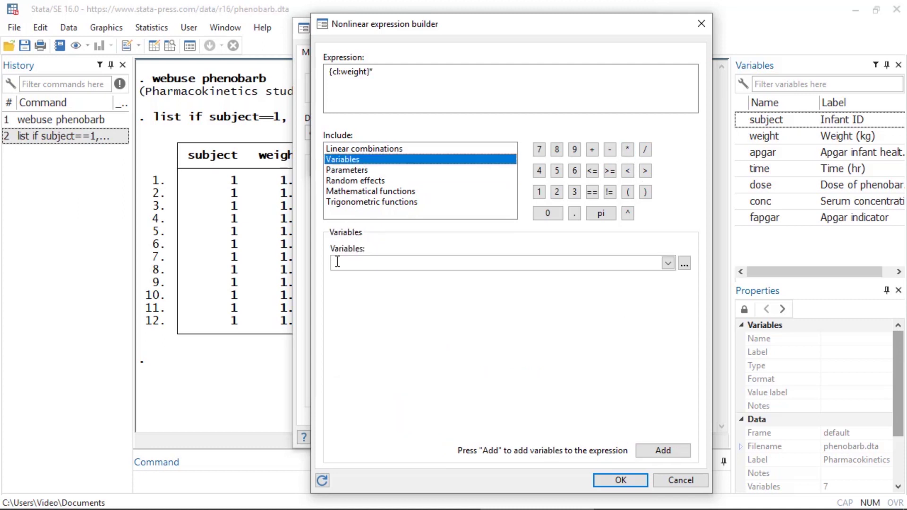
{"action": "left_click", "coordinate": [666, 264]}
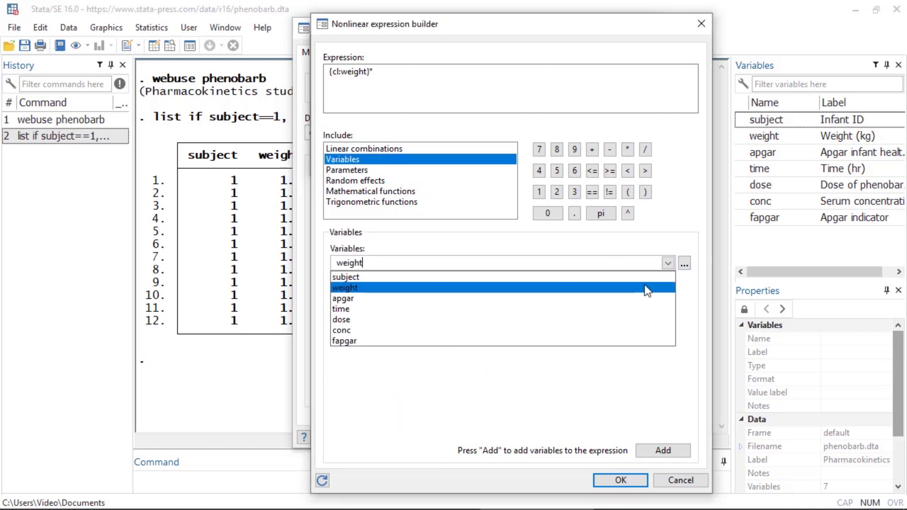
{"action": "left_click", "coordinate": [645, 287]}
{"action": "left_click", "coordinate": [668, 449]}
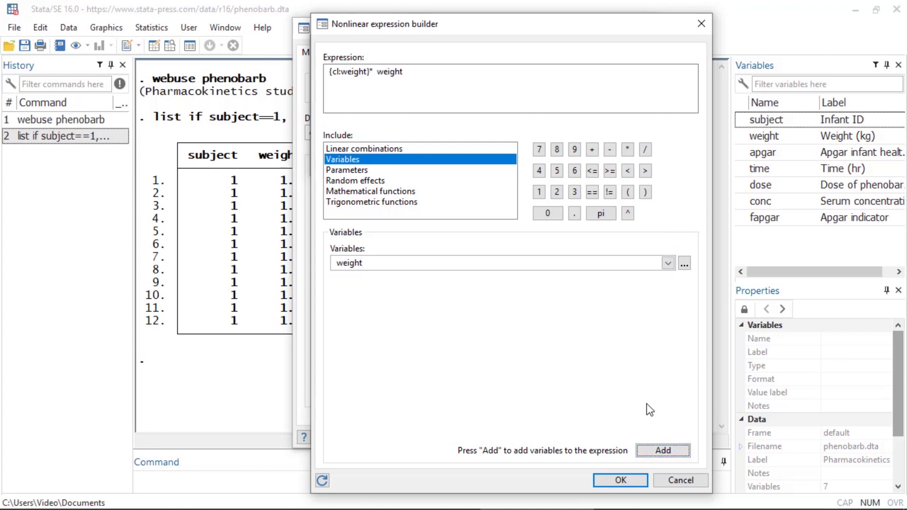
{"action": "left_click", "coordinate": [632, 151]}
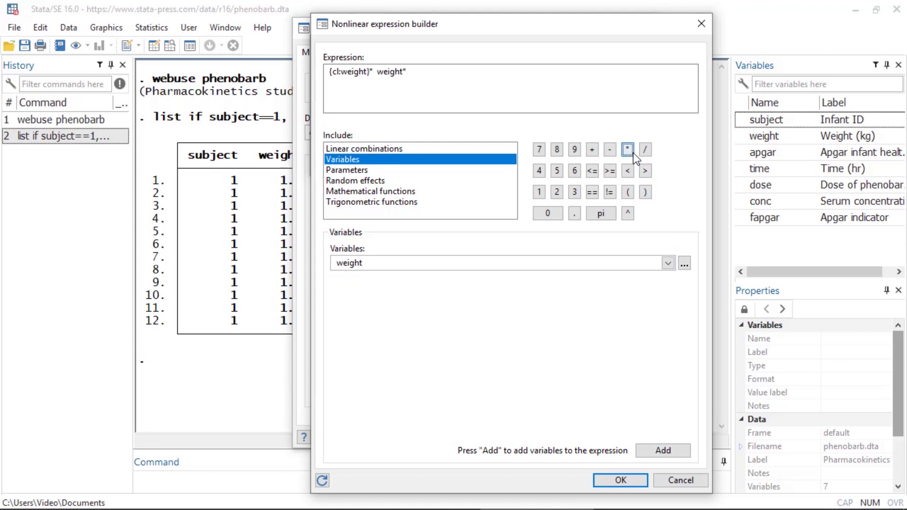
{"action": "left_click", "coordinate": [427, 191]}
{"action": "left_click", "coordinate": [405, 264]}
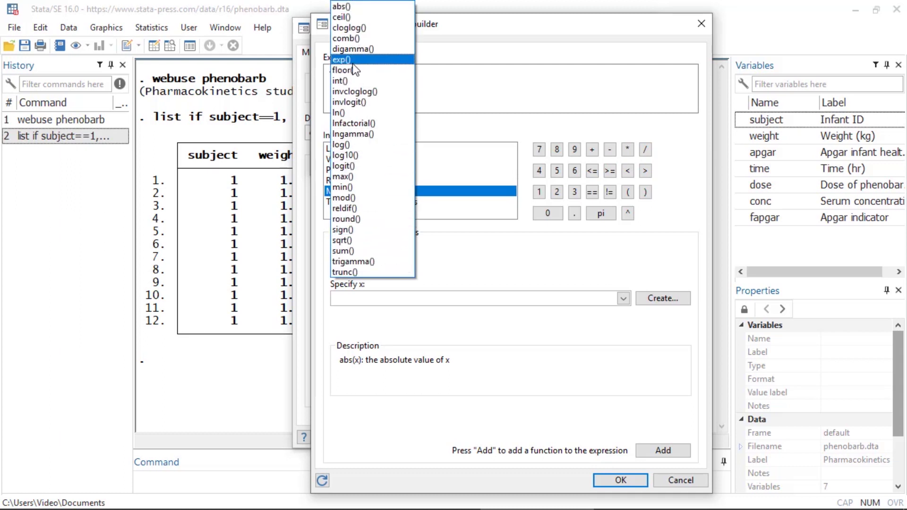
- Build the exp() argument as a random effect named U1 at the subject level
{"action": "left_click", "coordinate": [380, 59]}
{"action": "left_click", "coordinate": [662, 298]}
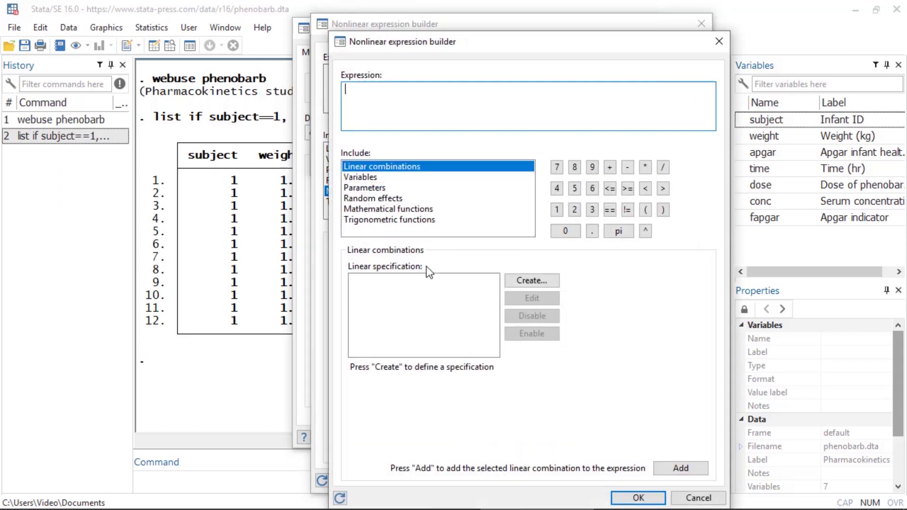
{"action": "left_click", "coordinate": [350, 198]}
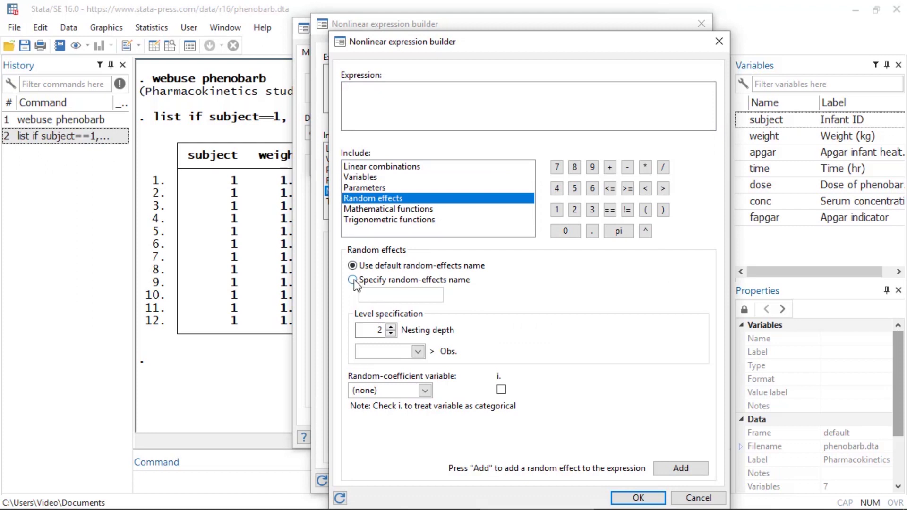
{"action": "left_click", "coordinate": [353, 280]}
{"action": "left_click", "coordinate": [374, 299]}
{"action": "type", "text": "U1"}
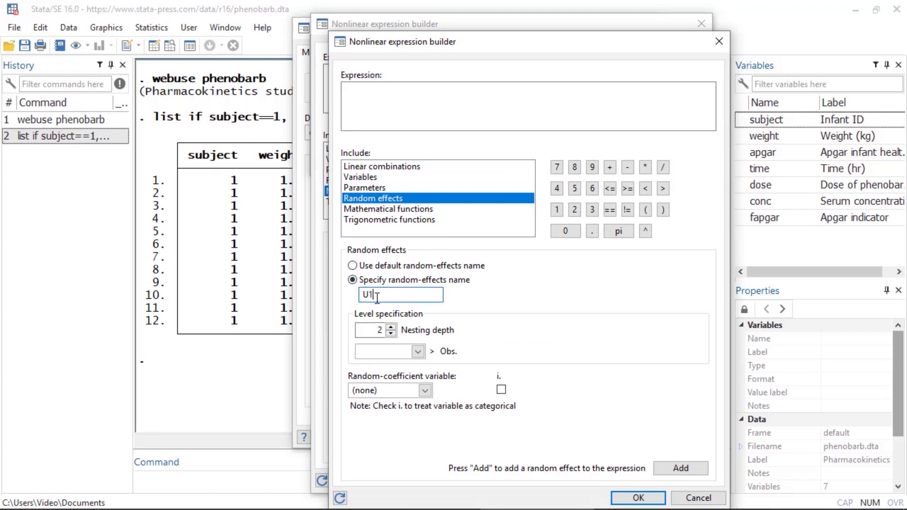
{"action": "left_click", "coordinate": [418, 351]}
{"action": "left_click", "coordinate": [371, 365]}
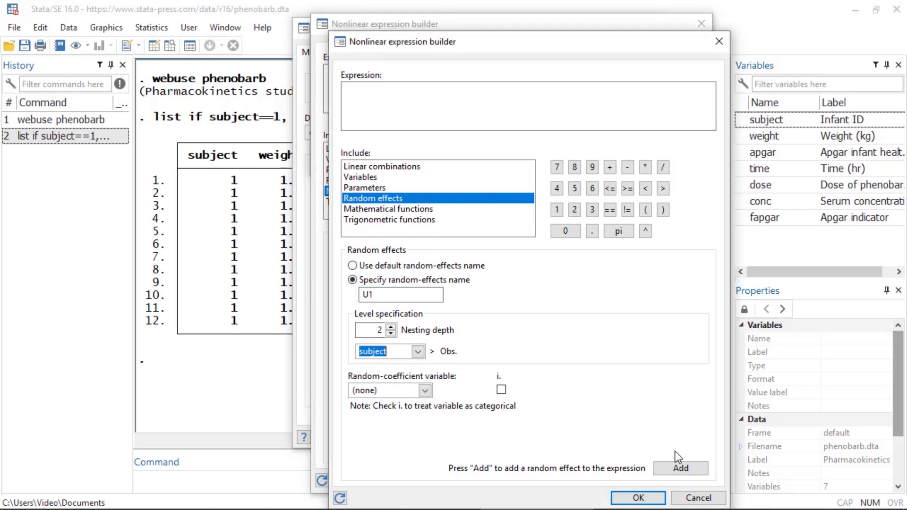
{"action": "left_click", "coordinate": [677, 467]}
- Append exp({U1[subject]}) to the Cl expression and confirm the definition
{"action": "left_click", "coordinate": [639, 497]}
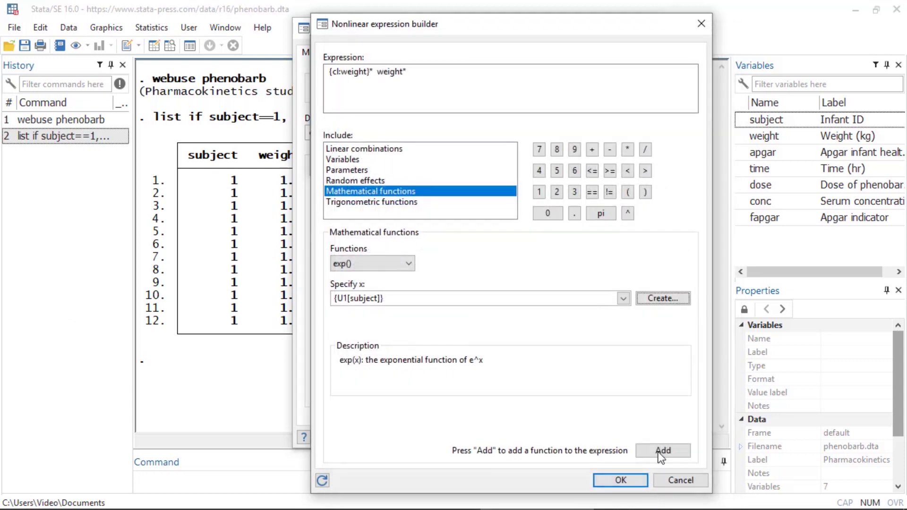
{"action": "left_click", "coordinate": [662, 452]}
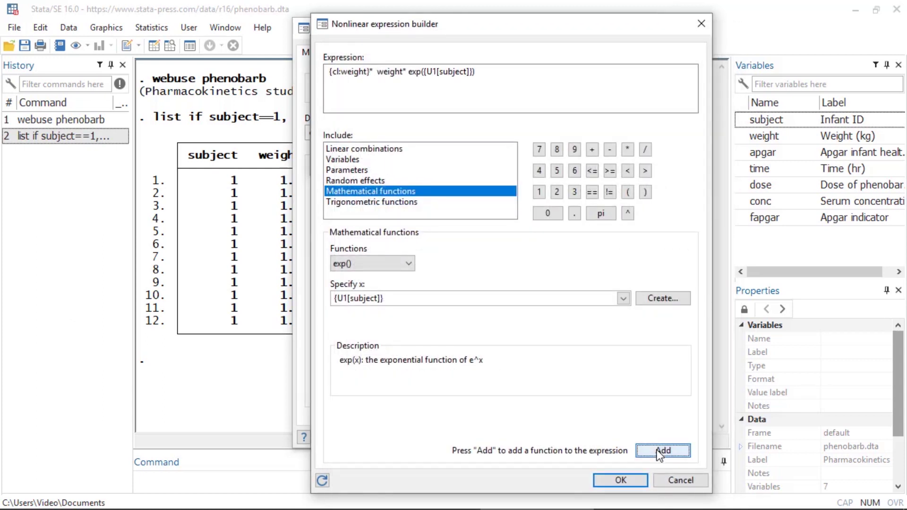
{"action": "left_click", "coordinate": [620, 479]}
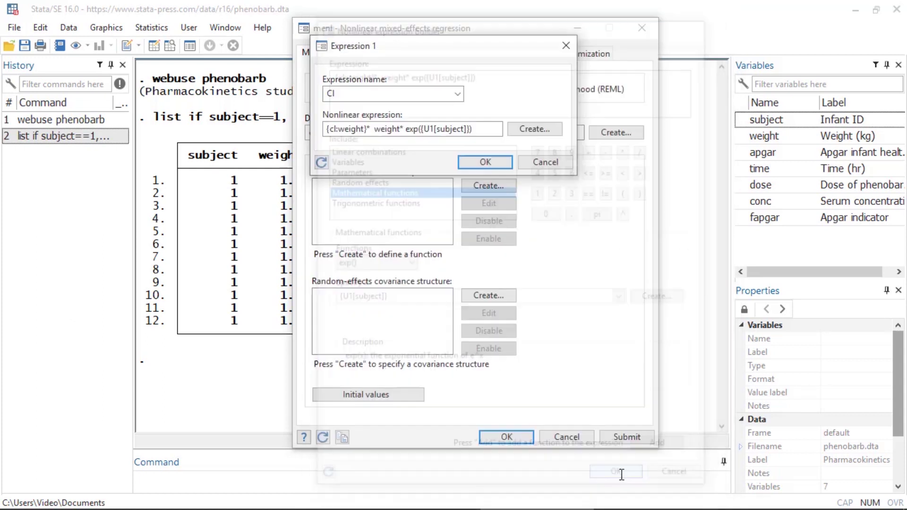
{"action": "left_click", "coordinate": [499, 166]}
- Start a second function named V beginning with the {v:weight} parameter
{"action": "left_click", "coordinate": [491, 184]}
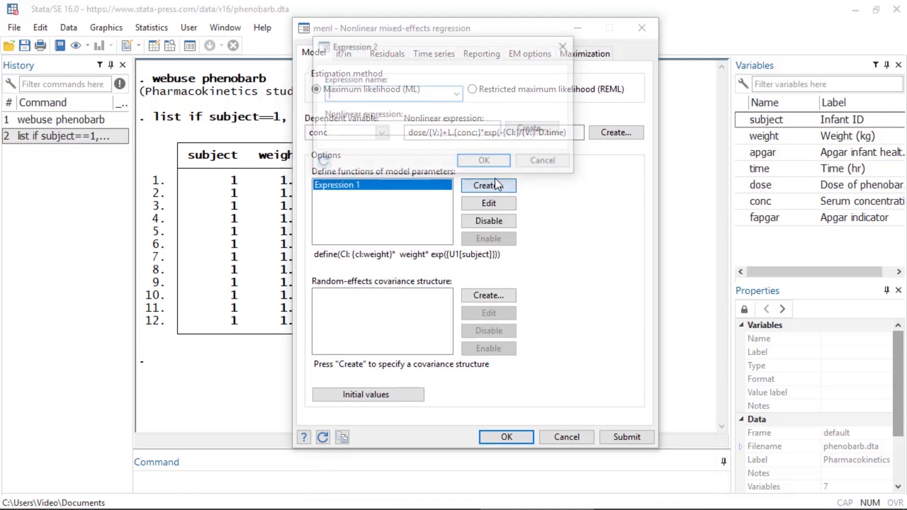
{"action": "left_click", "coordinate": [458, 94]}
{"action": "left_click", "coordinate": [449, 109]}
{"action": "left_click", "coordinate": [446, 132]}
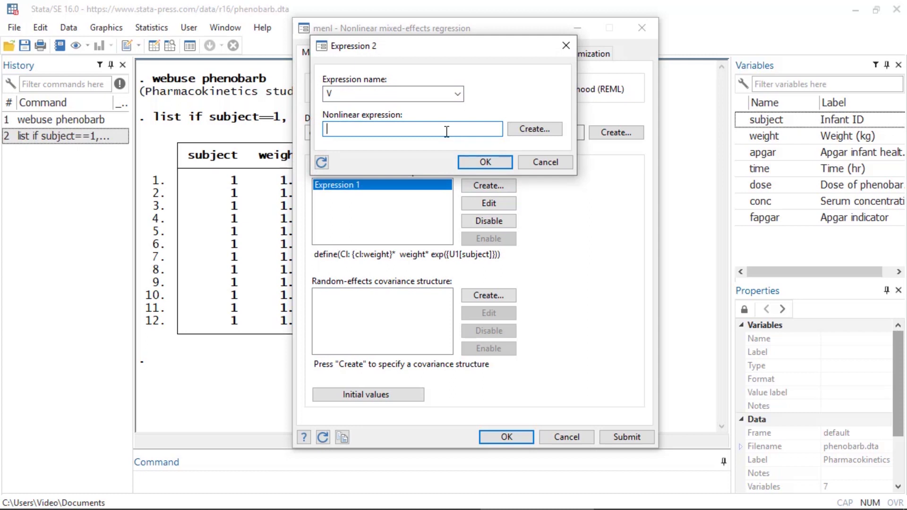
{"action": "type", "text": "{}"}
{"action": "key", "text": "Left"}
{"action": "type", "text": "v:weight"}
{"action": "key", "text": "Right"}
- Finish V as *weight*(1+{v:apgar}*1.fapgar)*exp({U2[subject]}) and confirm it
{"action": "type", "text": "*weight*()"}
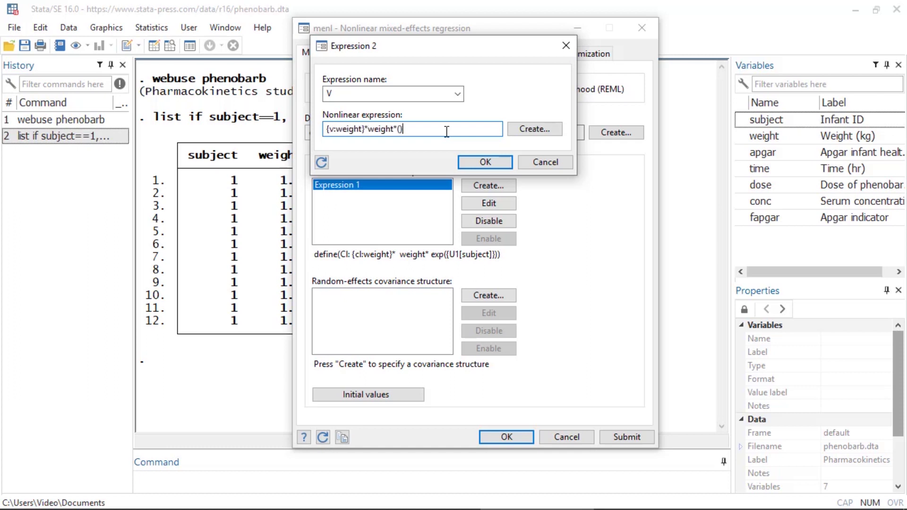
{"action": "key", "text": "Left"}
{"action": "type", "text": "1+{v:apgar}*1.fapgar)*exp()"}
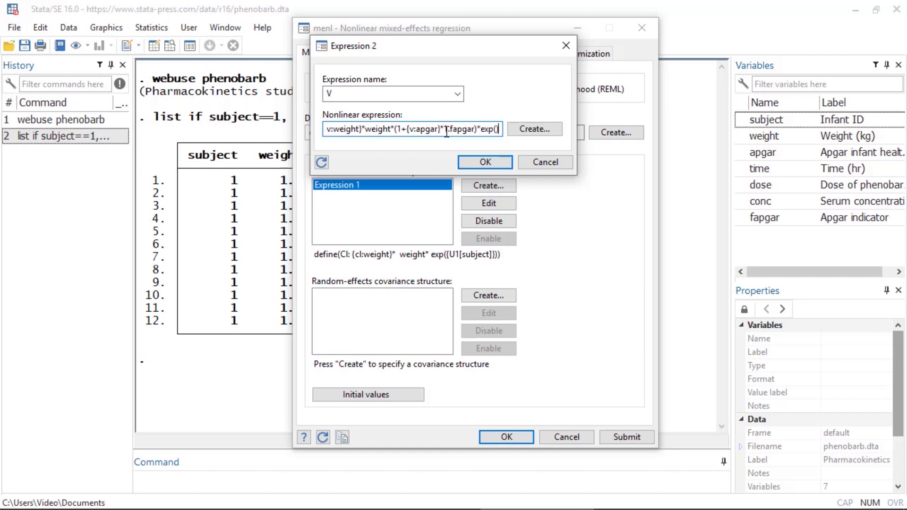
{"action": "type", "text": "{U2}"}
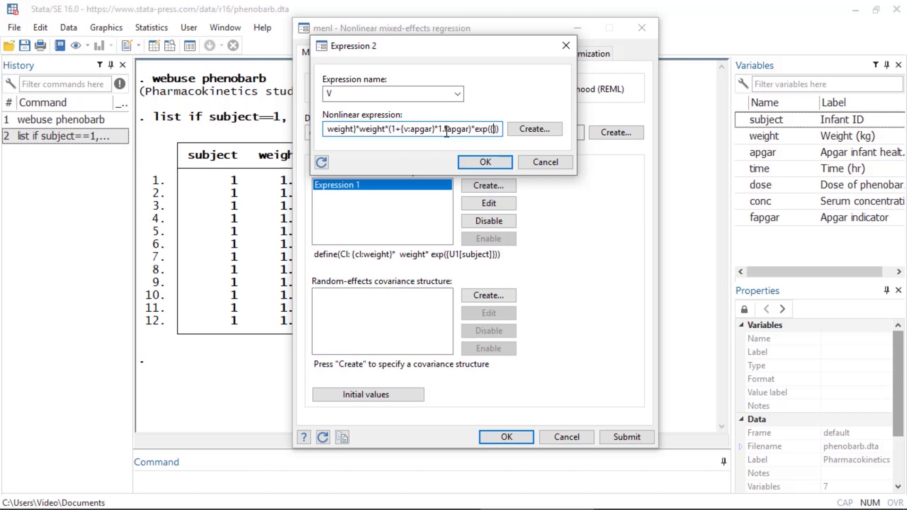
{"action": "key", "text": "Left"}
{"action": "type", "text": "[su"}
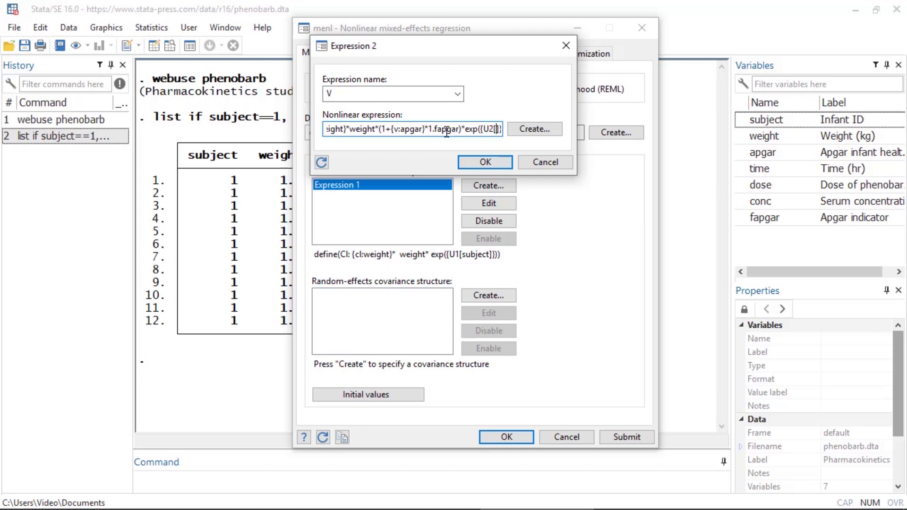
{"action": "type", "text": "bject]"}
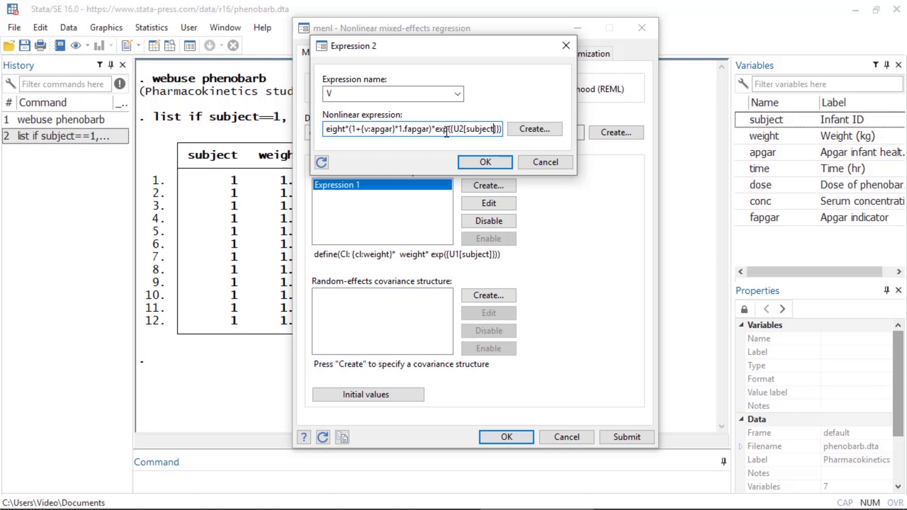
{"action": "left_click", "coordinate": [477, 161]}
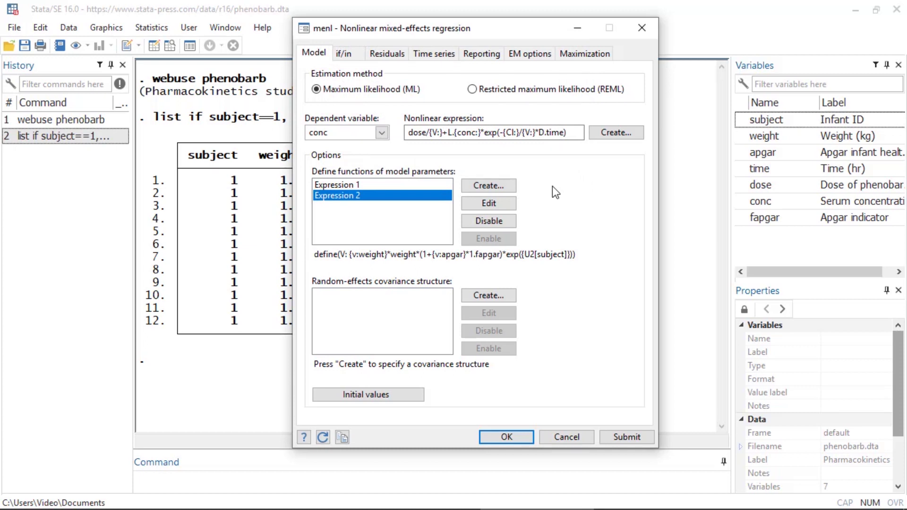
- Set time as the menl time variable and start Initial condition 1
{"action": "left_click", "coordinate": [447, 56]}
{"action": "left_click", "coordinate": [381, 90]}
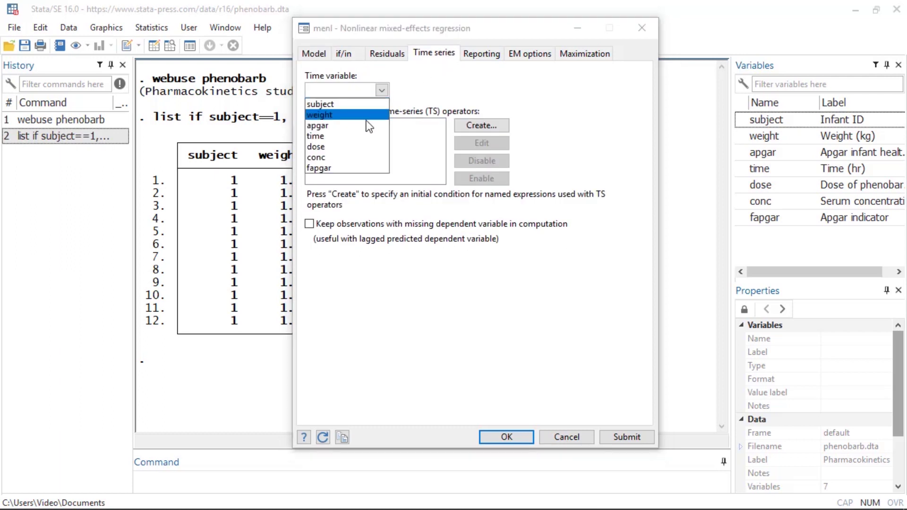
{"action": "left_click", "coordinate": [357, 137]}
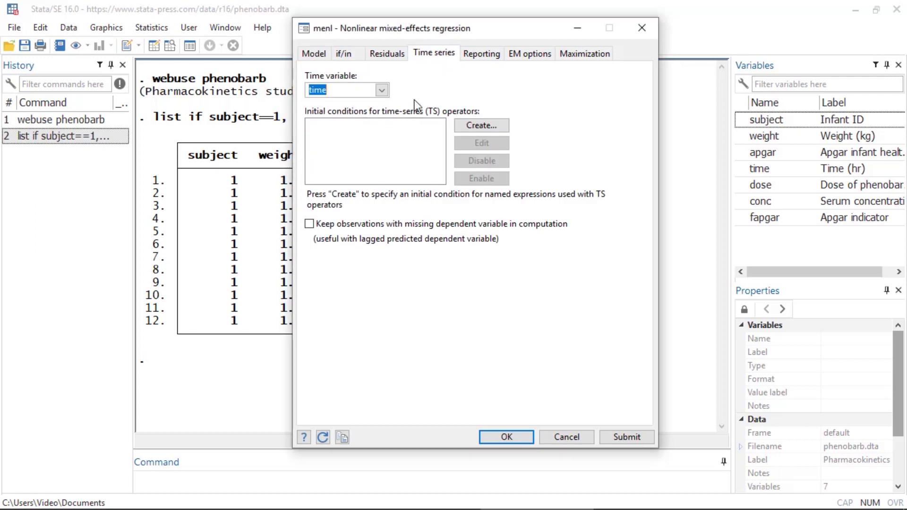
{"action": "left_click", "coordinate": [482, 126]}
- Define initial condition {conc:} = dose/{V:}, keep missing-conc observations, and fit the model
{"action": "left_click", "coordinate": [450, 94]}
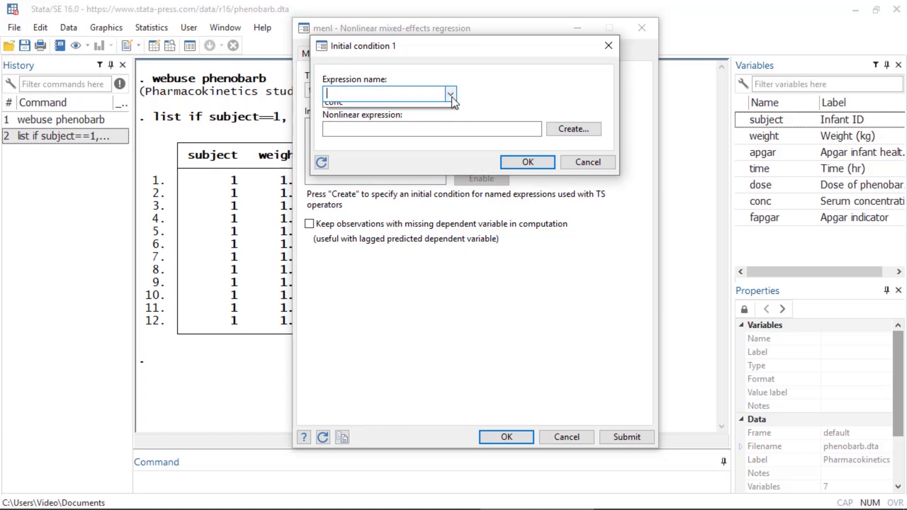
{"action": "left_click", "coordinate": [452, 108]}
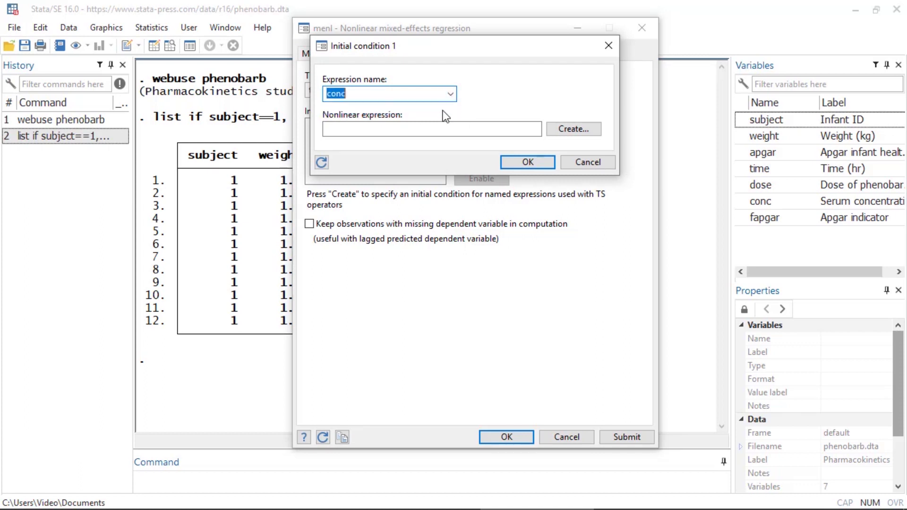
{"action": "left_click", "coordinate": [437, 127]}
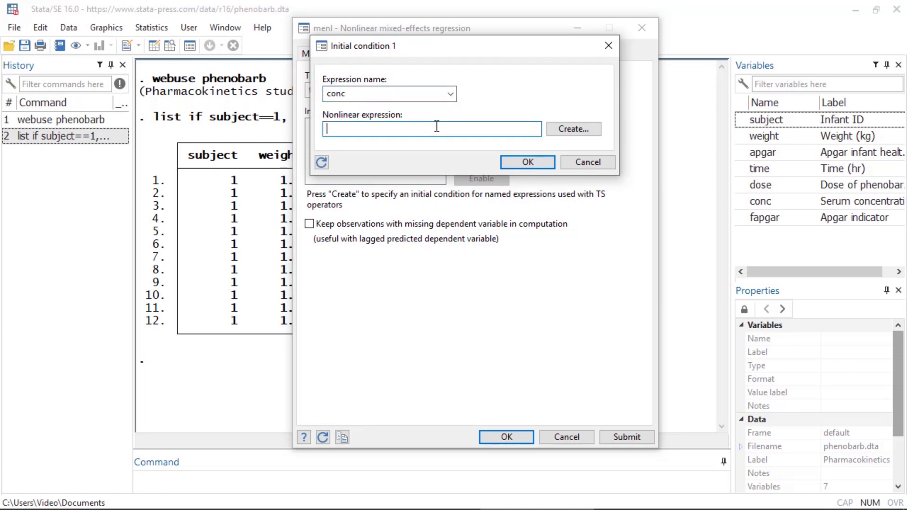
{"action": "type", "text": "dose/"}
{"action": "type", "text": "{V:}"}
{"action": "key", "text": "Left"}
{"action": "type", "text": "V:"}
{"action": "left_click", "coordinate": [538, 158]}
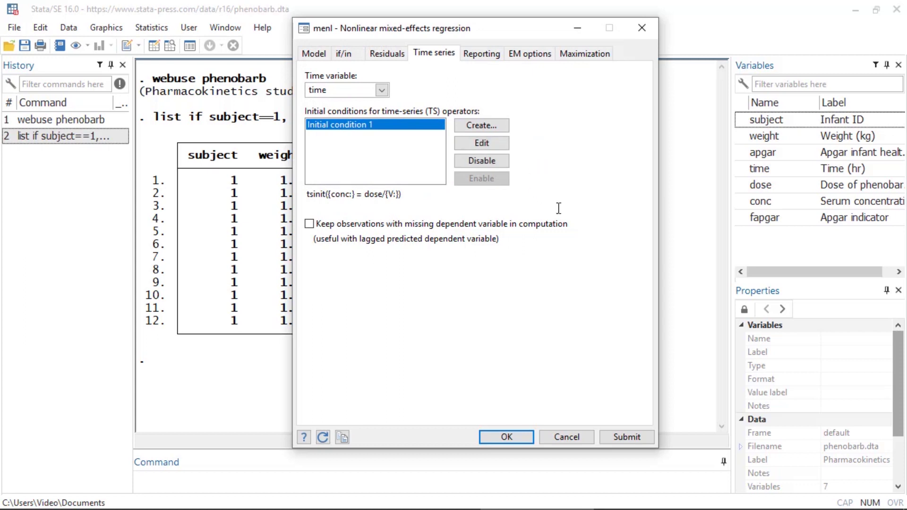
{"action": "left_click", "coordinate": [309, 225]}
{"action": "left_click", "coordinate": [506, 437]}
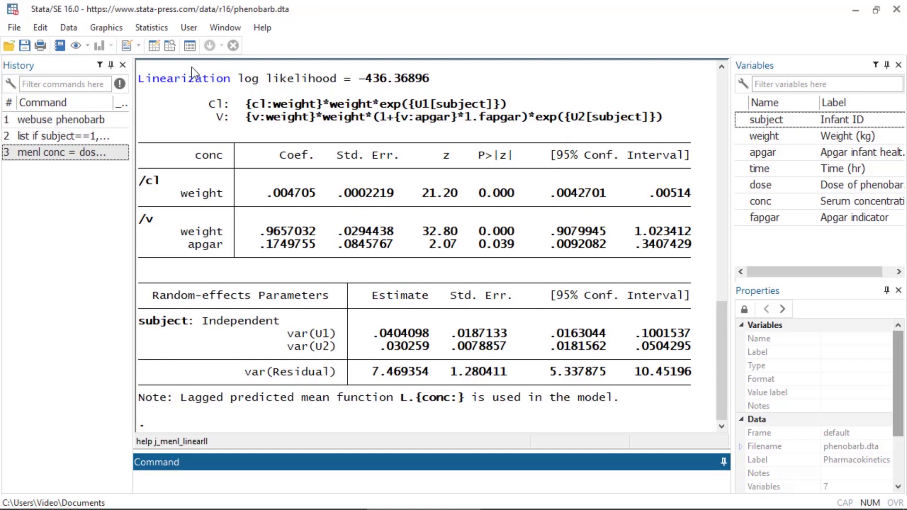
- Open the Statistics menu once the menl estimates are displayed
{"action": "left_click", "coordinate": [160, 30]}
- Create the variable yhat holding the menl mean predictions through Postestimation
{"action": "mouse_move", "coordinate": [220, 500]}
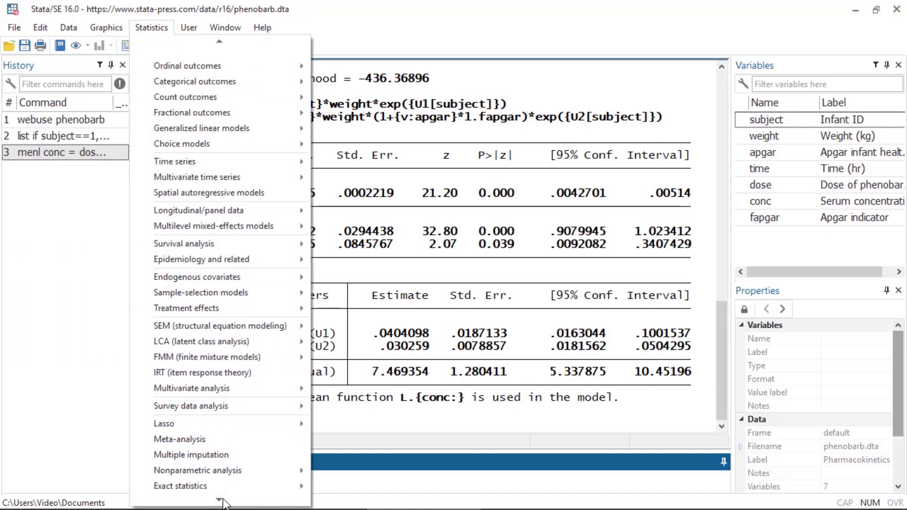
{"action": "left_click", "coordinate": [225, 478]}
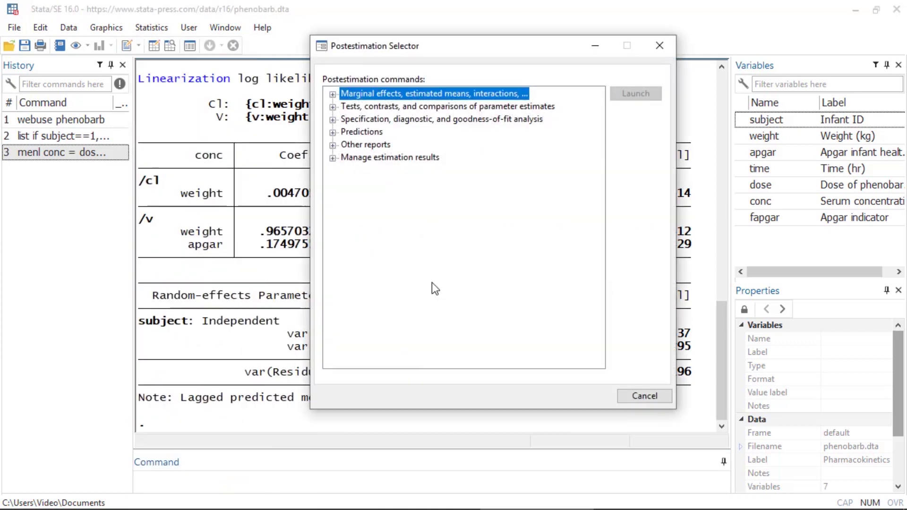
{"action": "left_click", "coordinate": [333, 133]}
{"action": "left_click", "coordinate": [367, 144]}
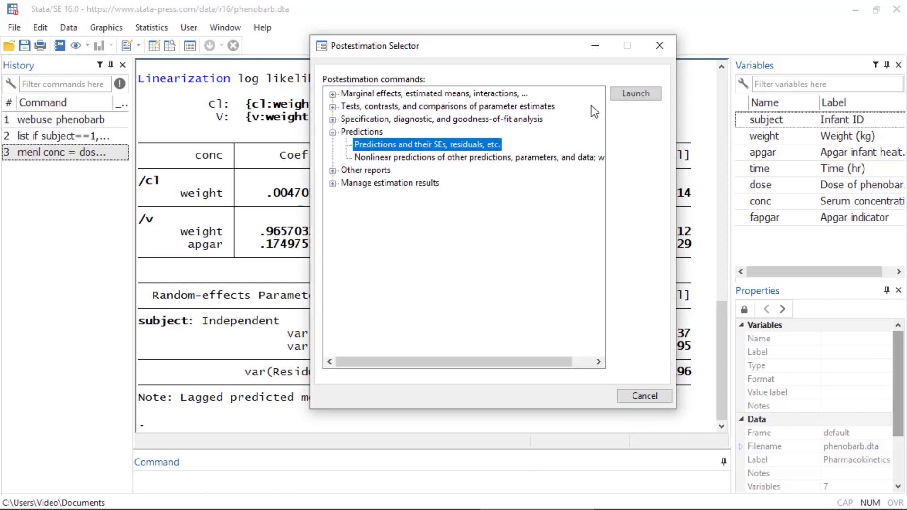
{"action": "left_click", "coordinate": [622, 94]}
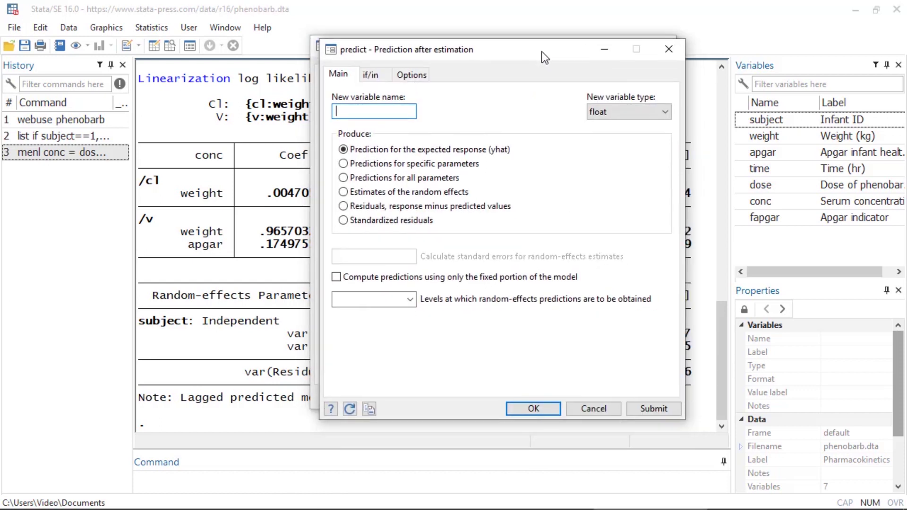
{"action": "type", "text": "yhat"}
{"action": "left_click", "coordinate": [533, 409]}
{"action": "left_click", "coordinate": [660, 46]}
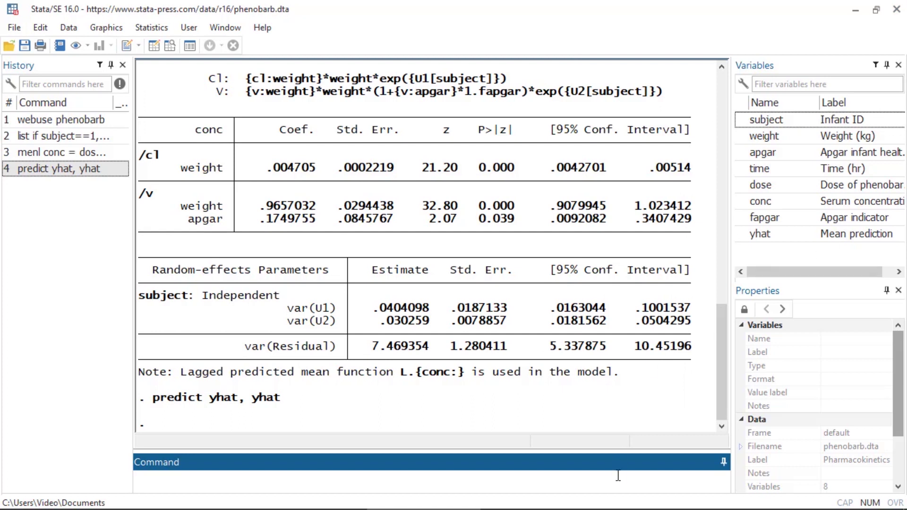
- Run twoway (scatter yhat time) (scatter conc time) if subj<=4, by(subject)
{"action": "type", "text": "twoway"}
{"action": "type", "text": " (scat"}
{"action": "type", "text": "ter yhat time"}
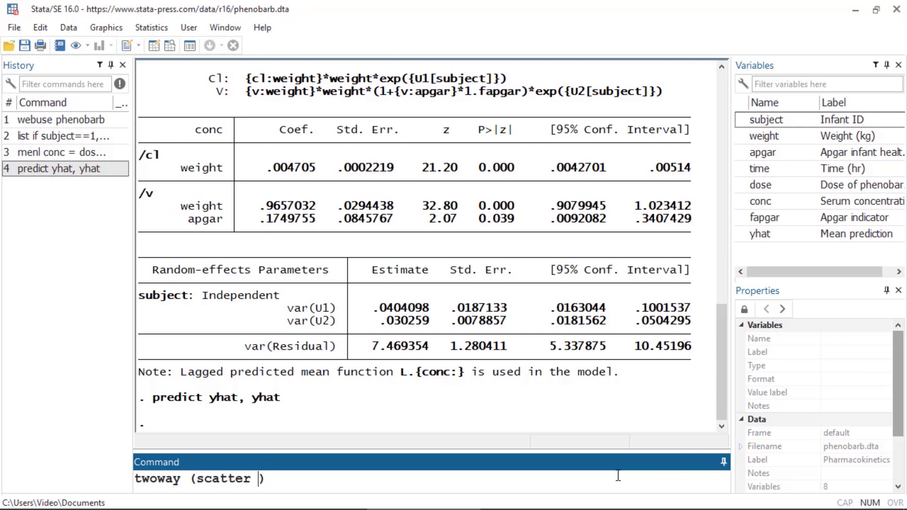
{"action": "type", "text": ") (s"}
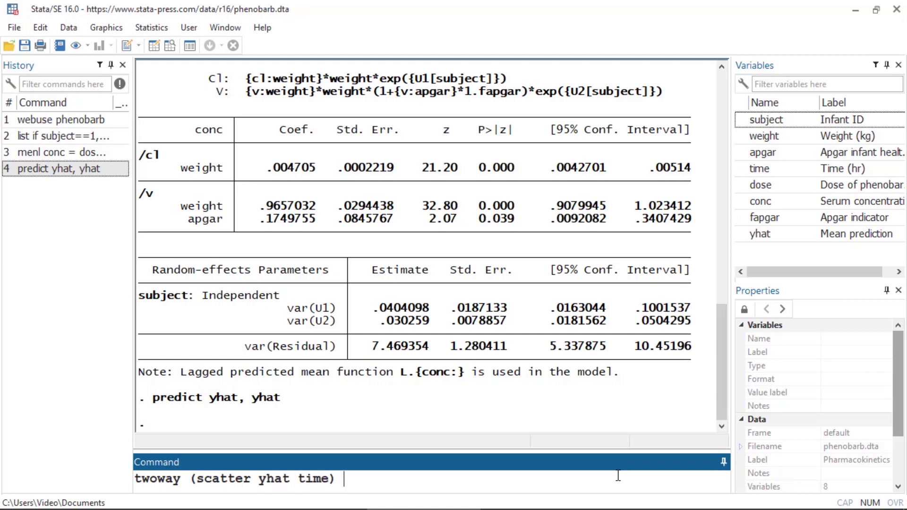
{"action": "type", "text": "catter con"}
{"action": "type", "text": "c time)"}
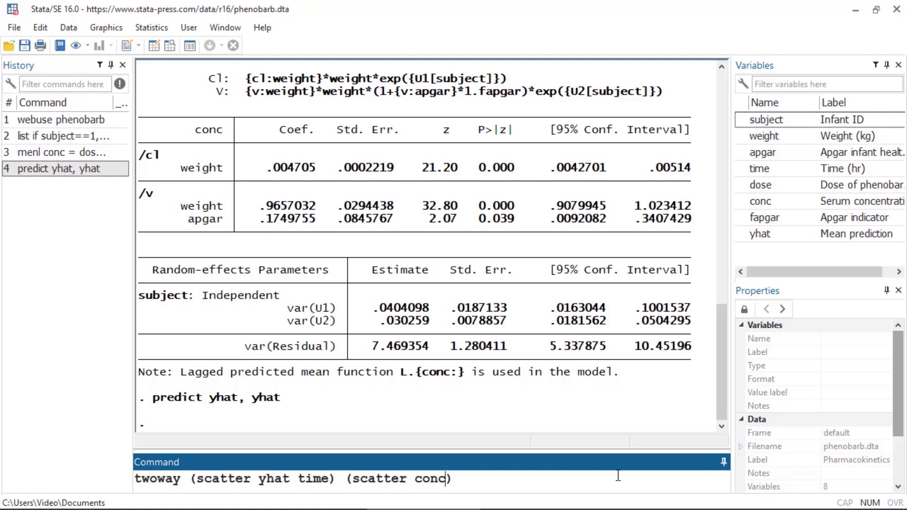
{"action": "type", "text": " if subj<="}
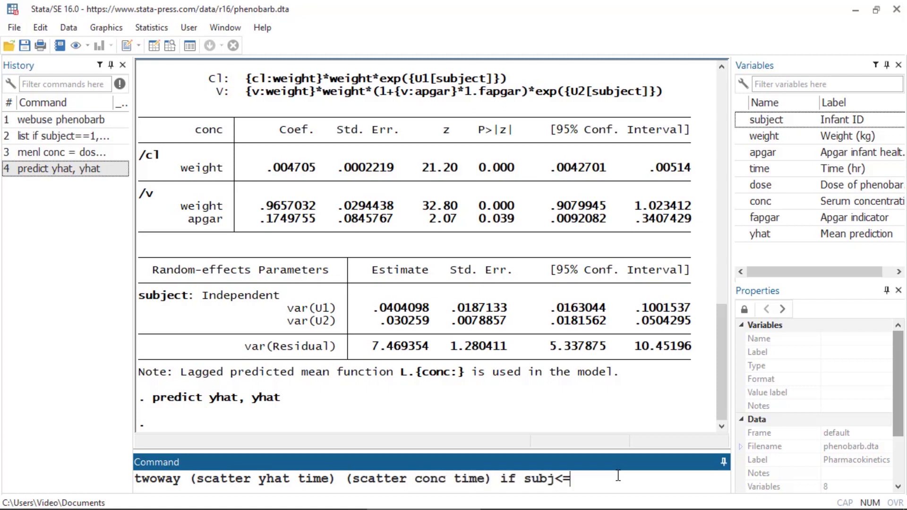
{"action": "type", "text": "4, b"}
{"action": "type", "text": "y(subj)"}
{"action": "key", "text": "Left"}
{"action": "type", "text": "subject"}
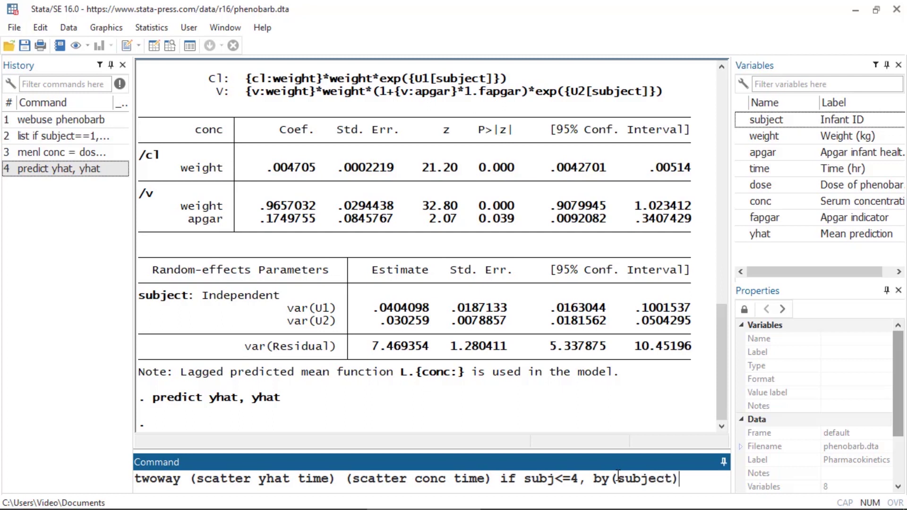
{"action": "key", "text": "Return"}
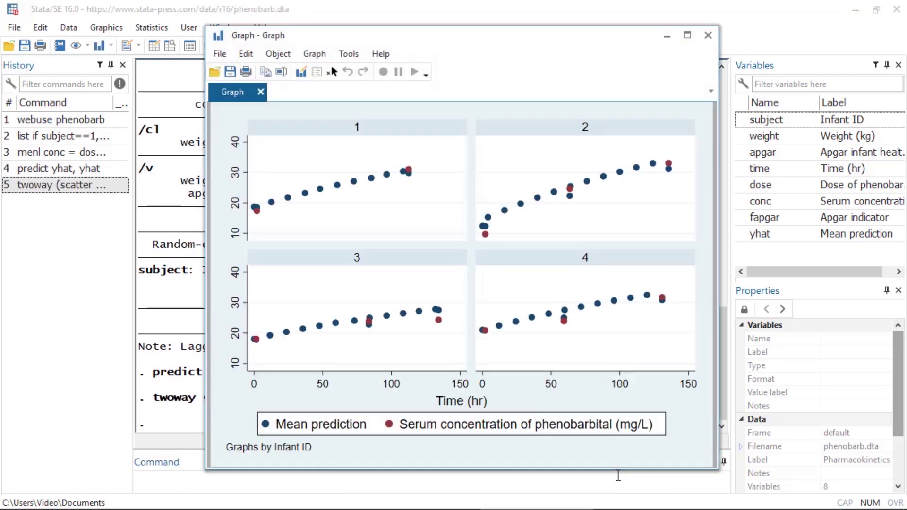